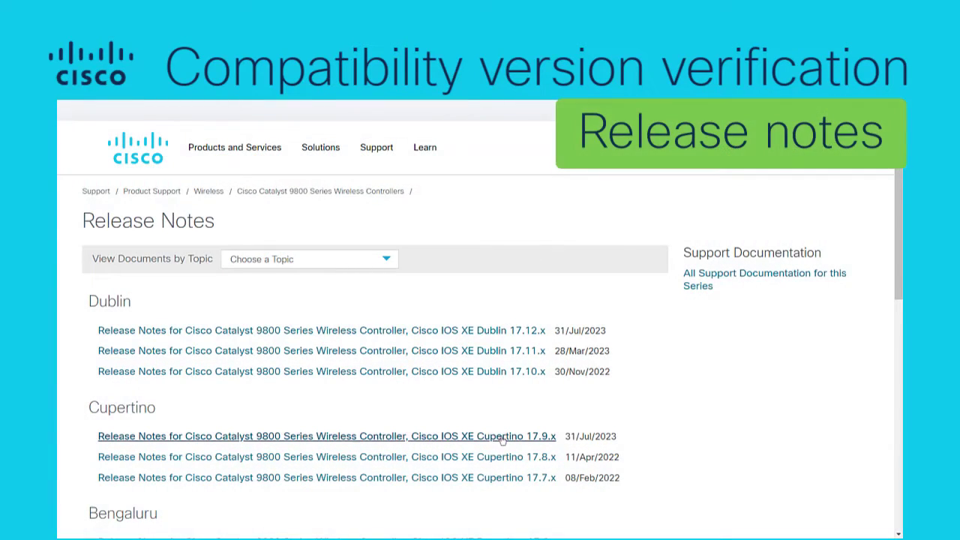
Open the Cupertino 17.9.x release notes and jump from Contents to its upgrade path section.
click(502, 437)
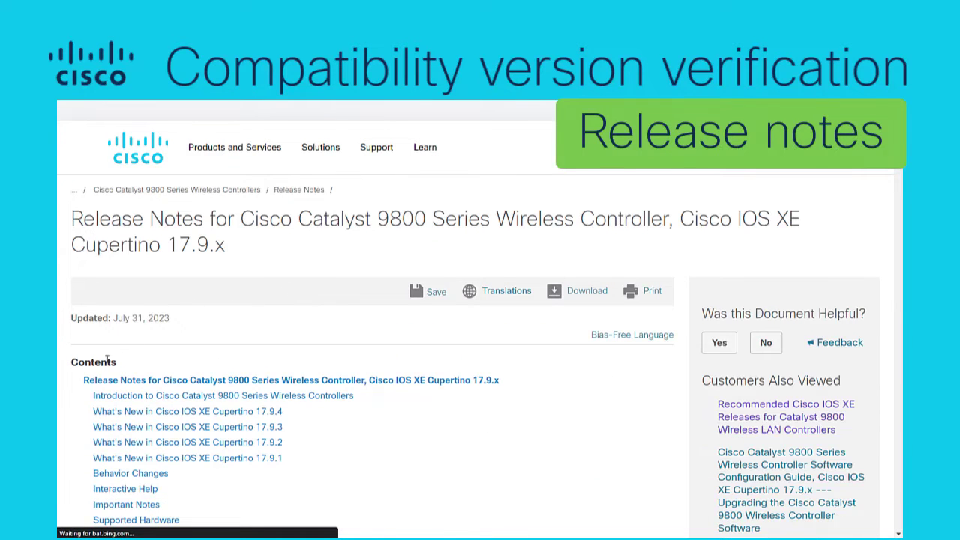
double_click(101, 361)
scroll(100, 362, down, 3)
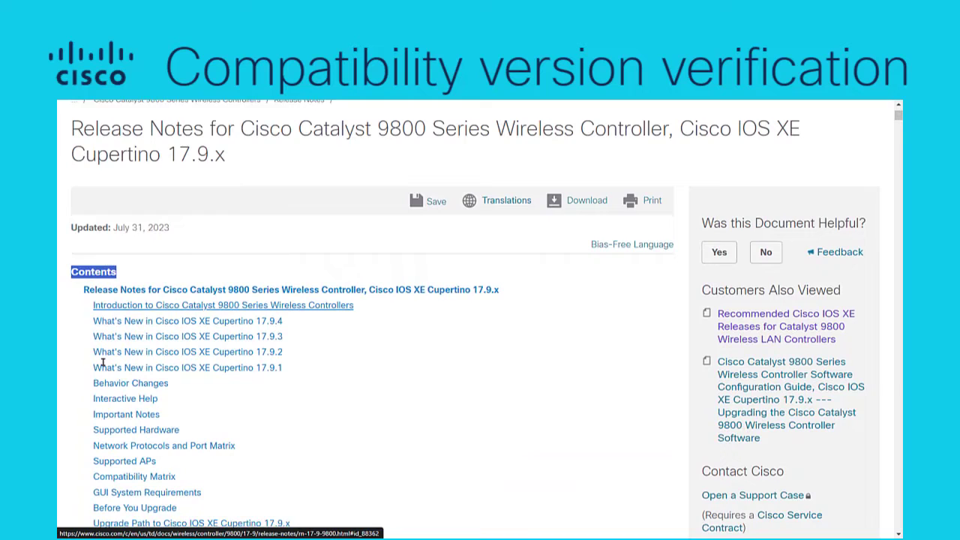
scroll(102, 362, down, 4)
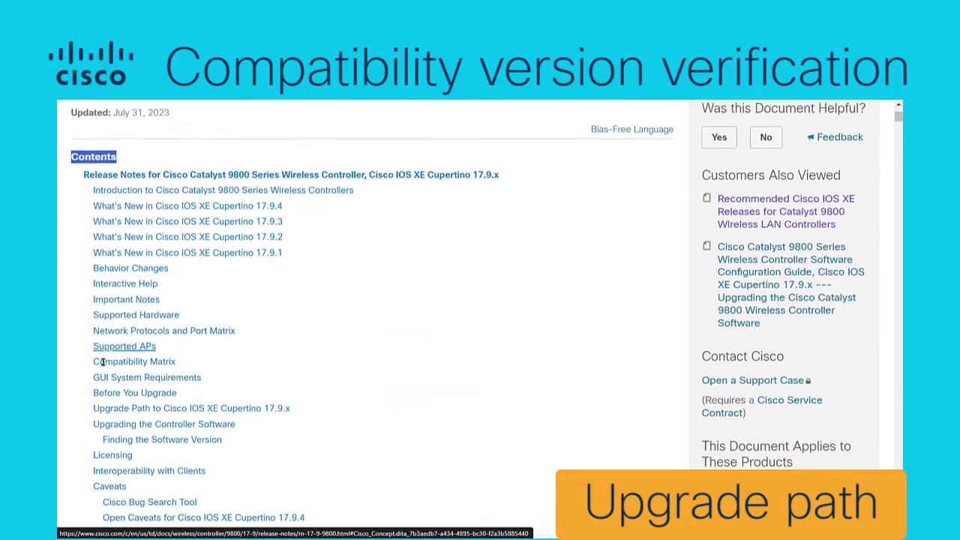
scroll(103, 362, down, 2)
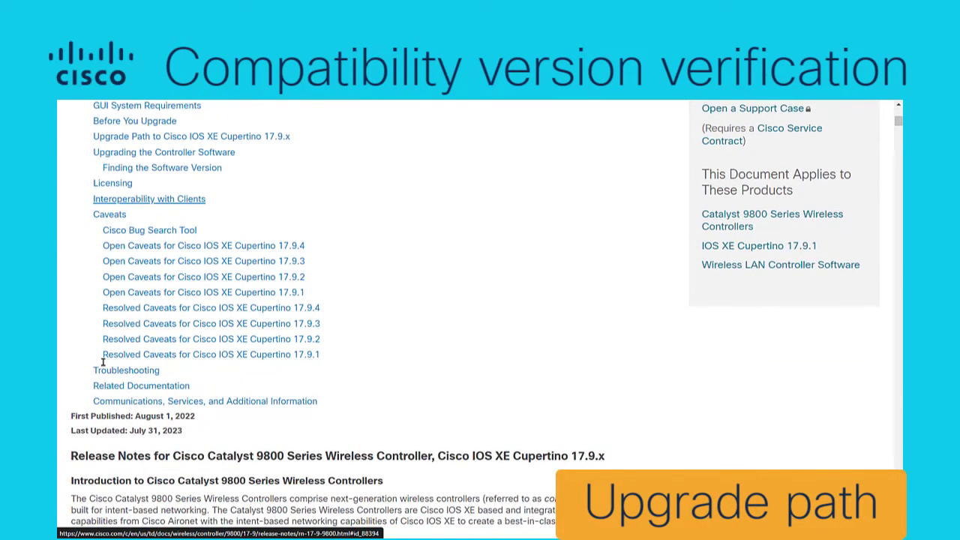
scroll(103, 362, up, 2)
scroll(103, 362, up, 1)
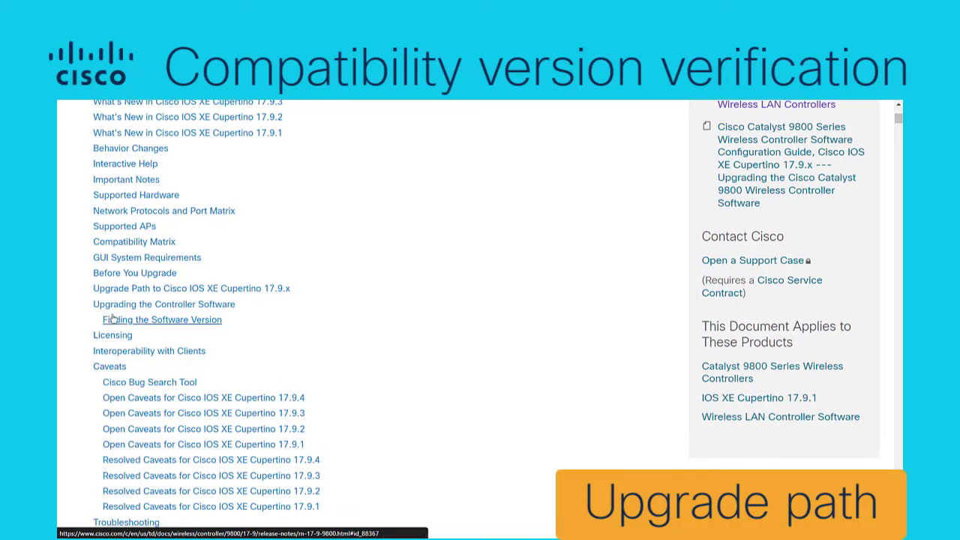
click(234, 293)
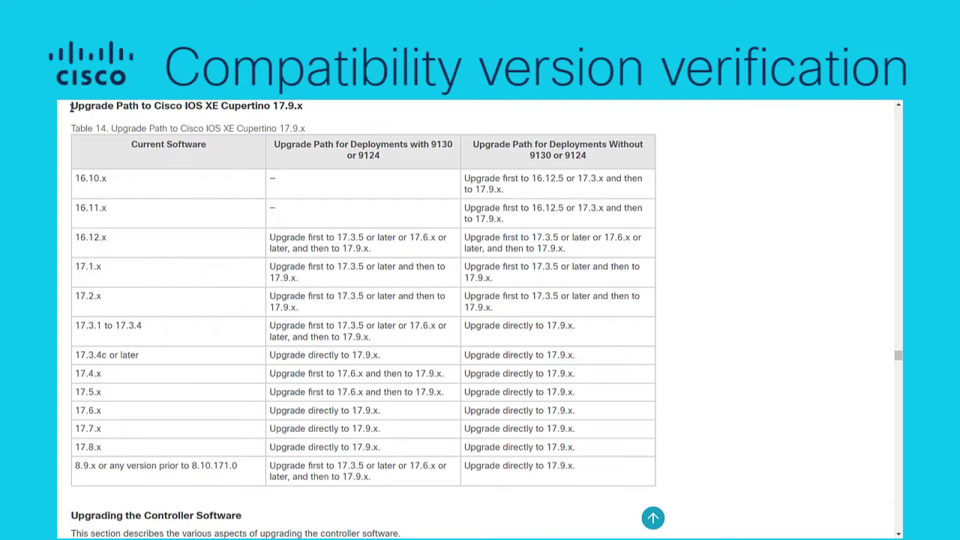
Highlight the 'Upgrade Path to Cisco IOS XE Cupertino 17.9.x' heading and its upgrade table.
drag(71, 108, 281, 126)
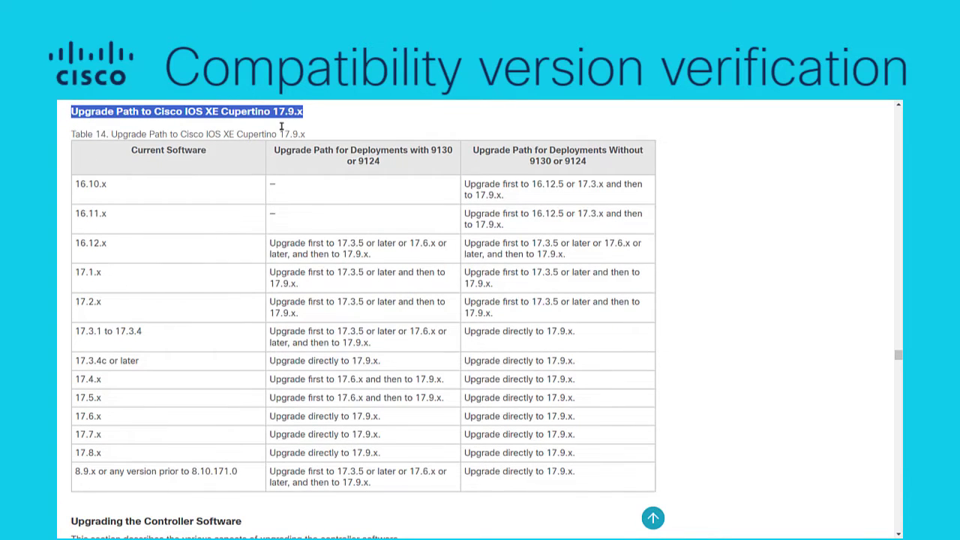
click(510, 201)
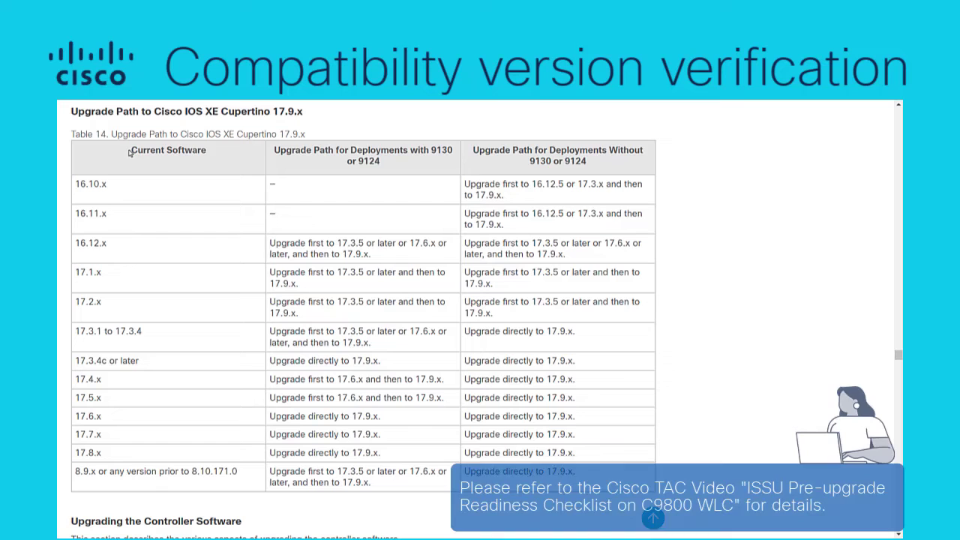
drag(130, 150, 540, 480)
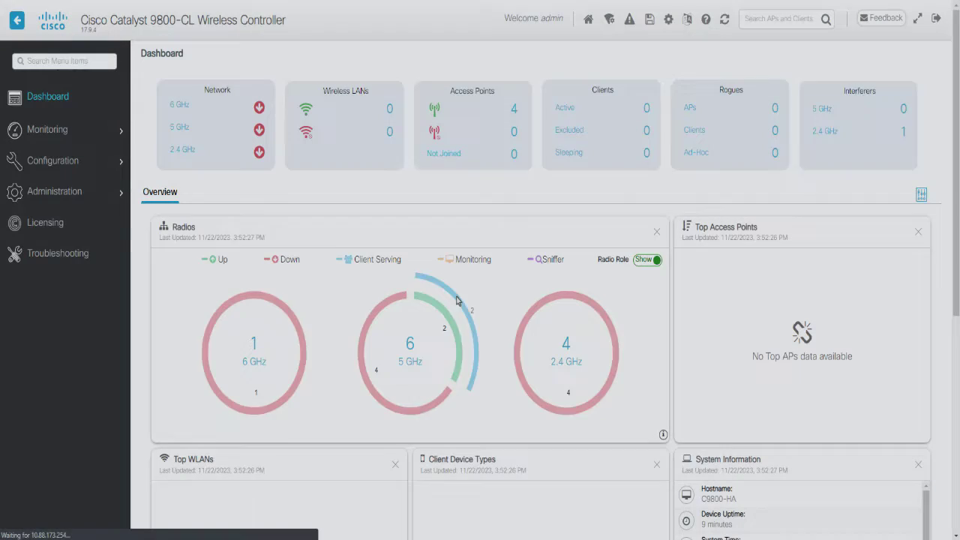
In Software Management, select C9800-CL-universalk9.17.12.02.SPA.bin from My Desktop and enable ISSU Upgrade.
mouse_move(64, 191)
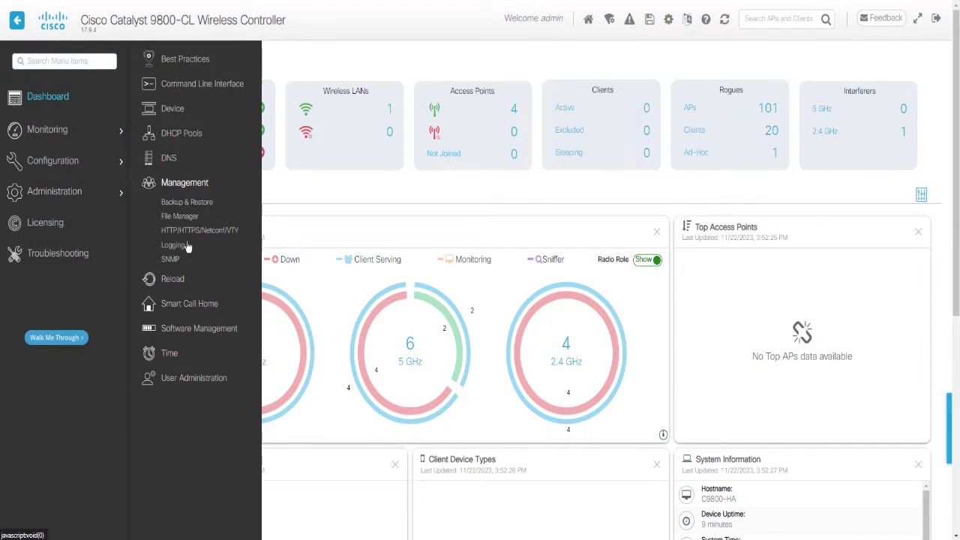
click(170, 330)
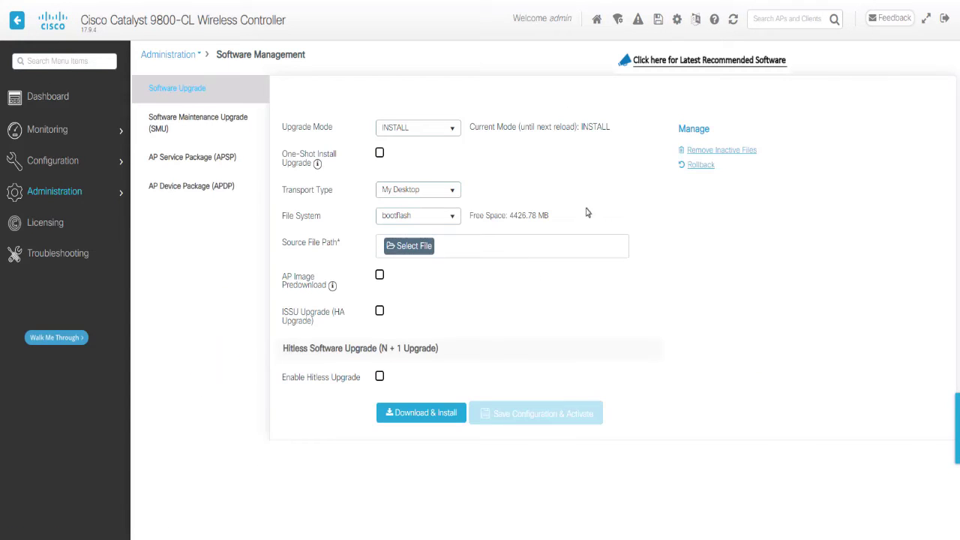
click(432, 196)
click(441, 195)
click(416, 248)
double_click(143, 43)
click(379, 338)
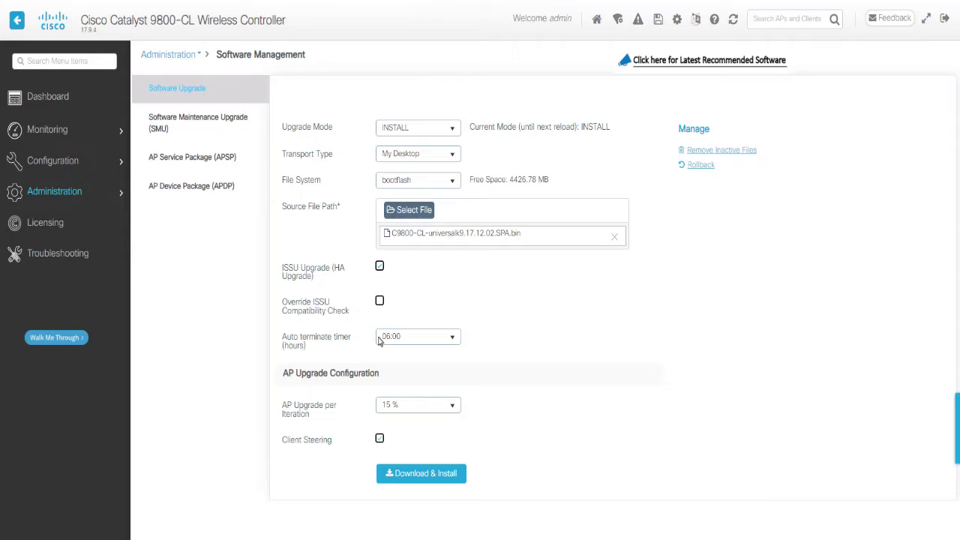
Keep AP upgrade at 15% per iteration and enable Client Steering.
drag(285, 373, 380, 379)
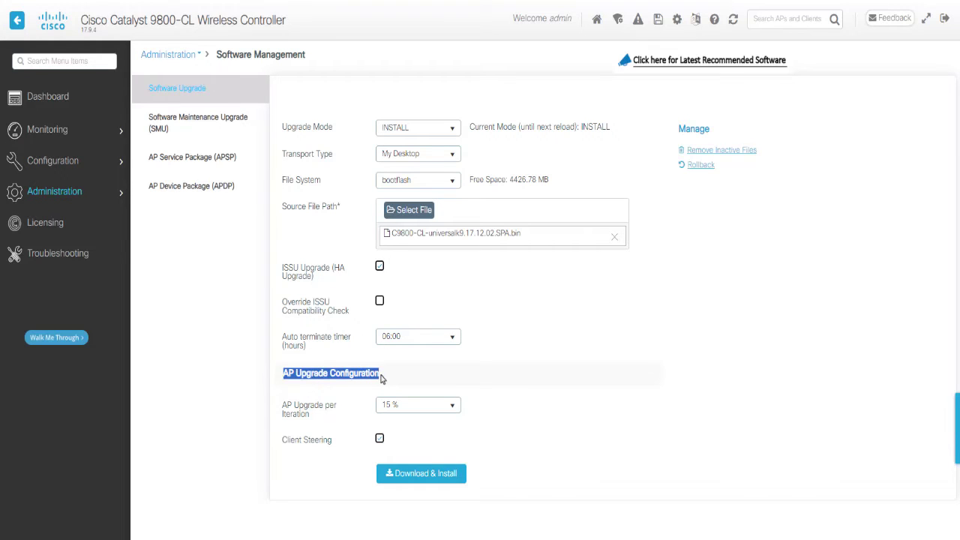
click(380, 379)
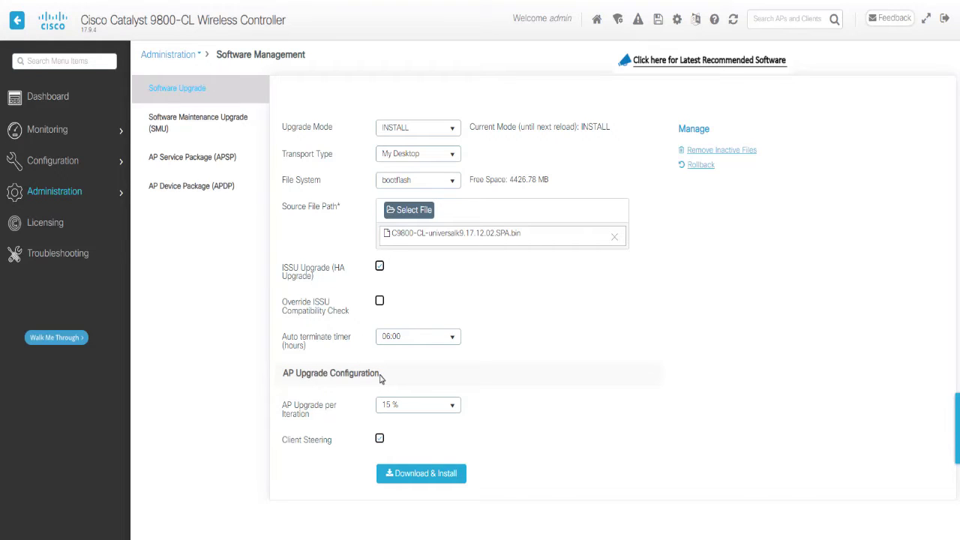
click(451, 408)
click(452, 412)
drag(283, 441, 330, 440)
click(331, 440)
click(379, 439)
Start Download & Install of the 17.12.02 image and confirm the upgrade with Yes.
click(412, 478)
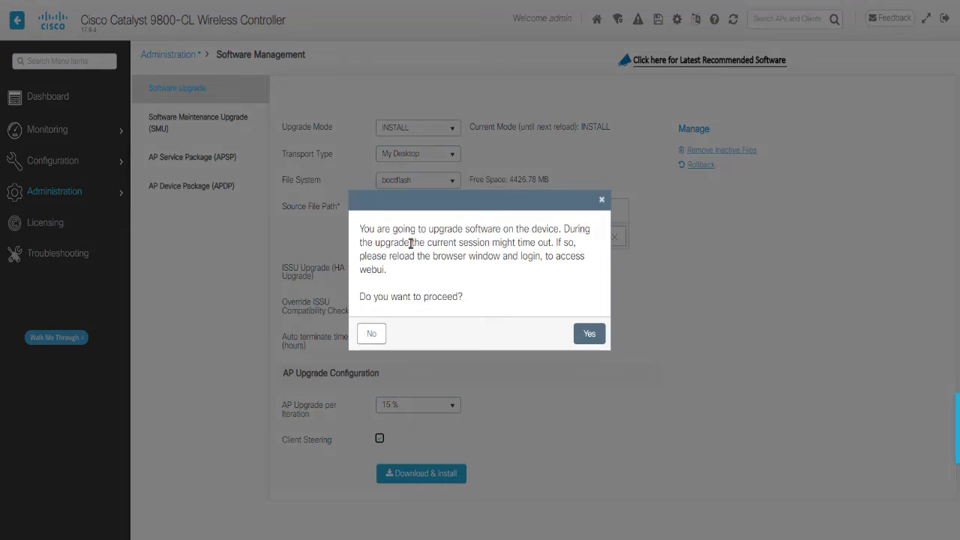
drag(359, 296, 465, 298)
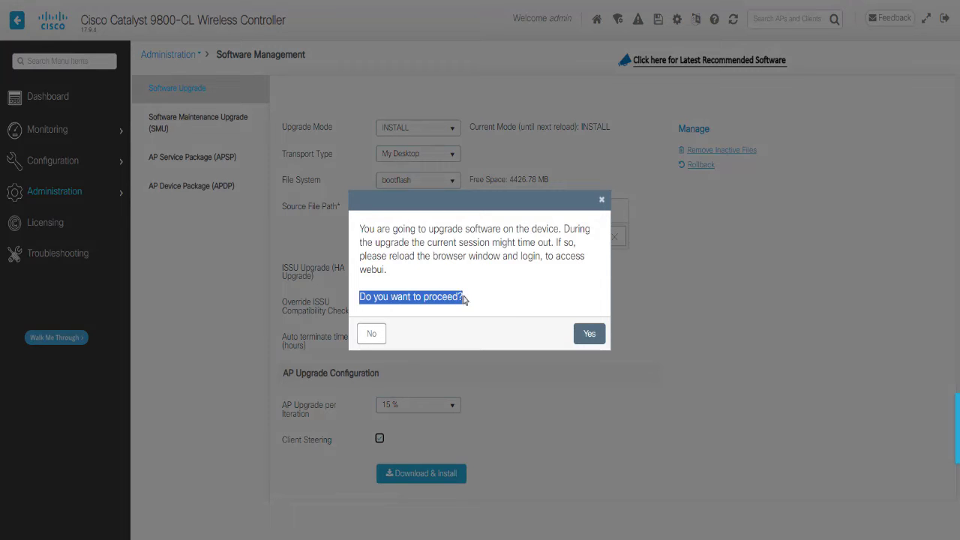
click(589, 334)
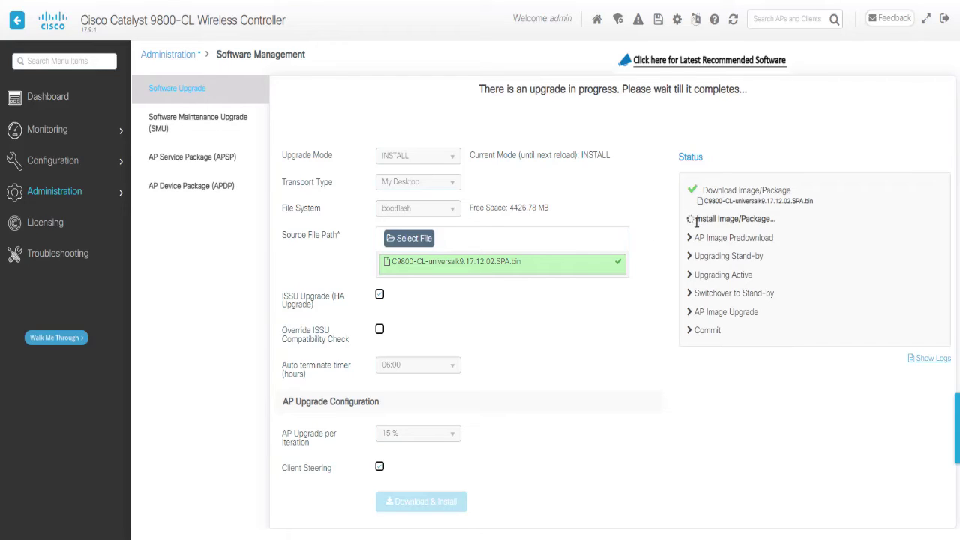
drag(696, 218, 835, 223)
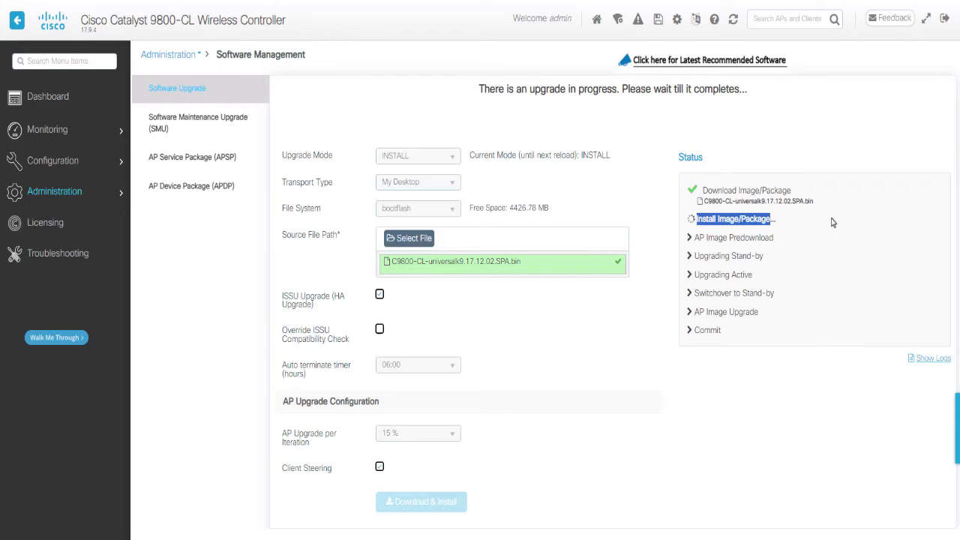
Open the upgrade logs and check the install_add and predownload output for all 4 APs.
click(930, 359)
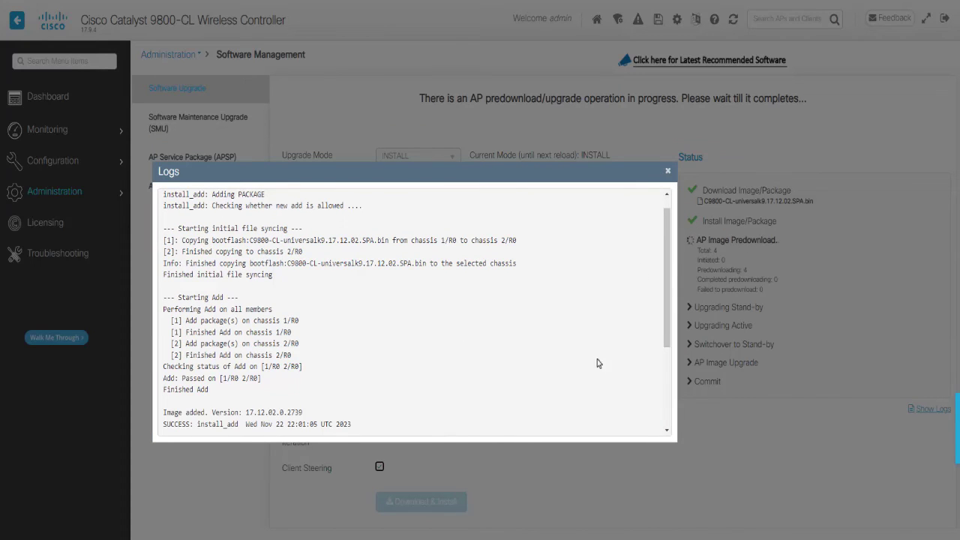
drag(279, 310, 158, 315)
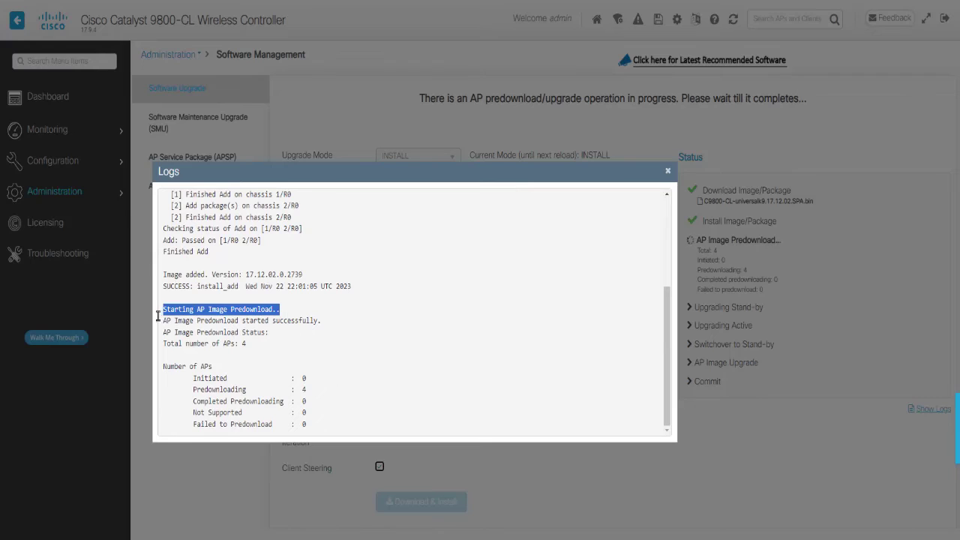
drag(306, 390, 194, 390)
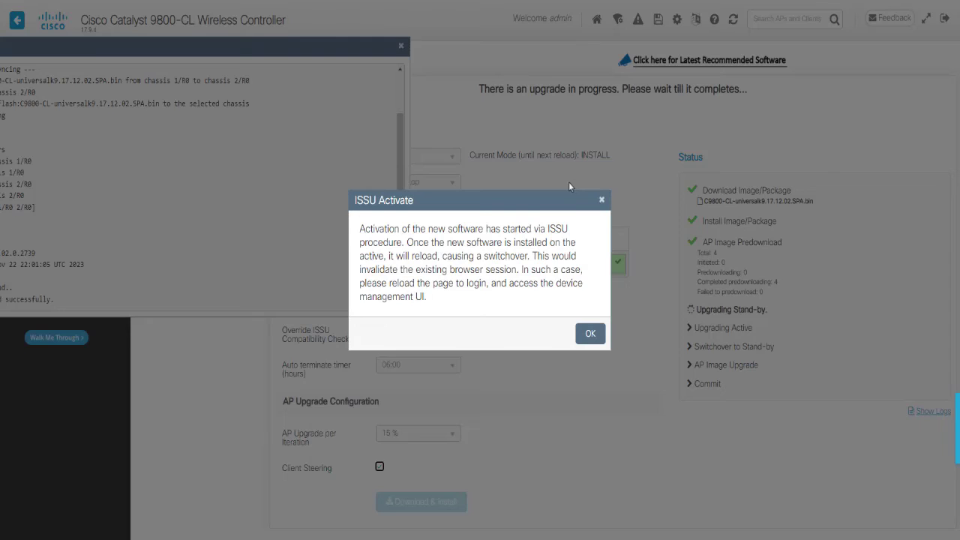
Dismiss the ISSU Activate notice and follow the logs through standby restart to Stage 3.
click(590, 333)
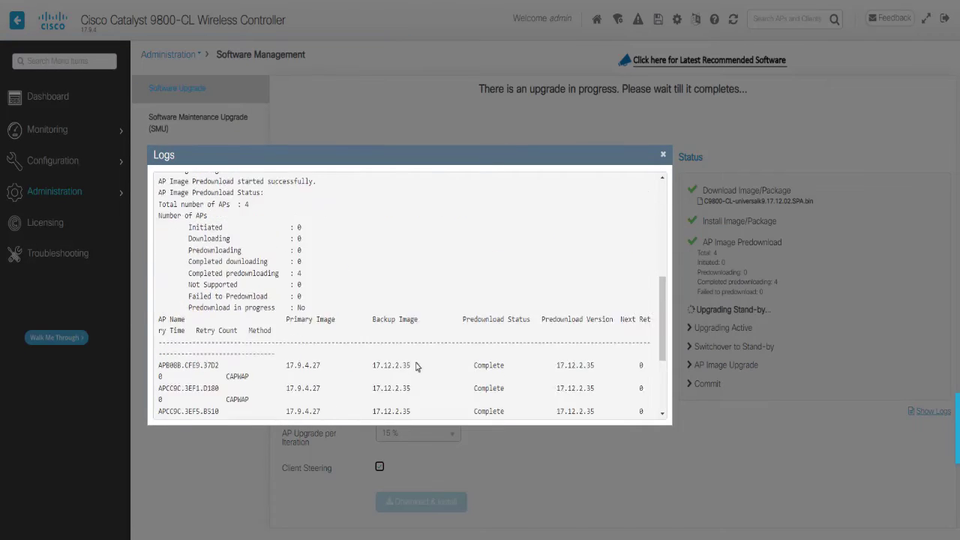
drag(474, 264, 501, 264)
click(501, 263)
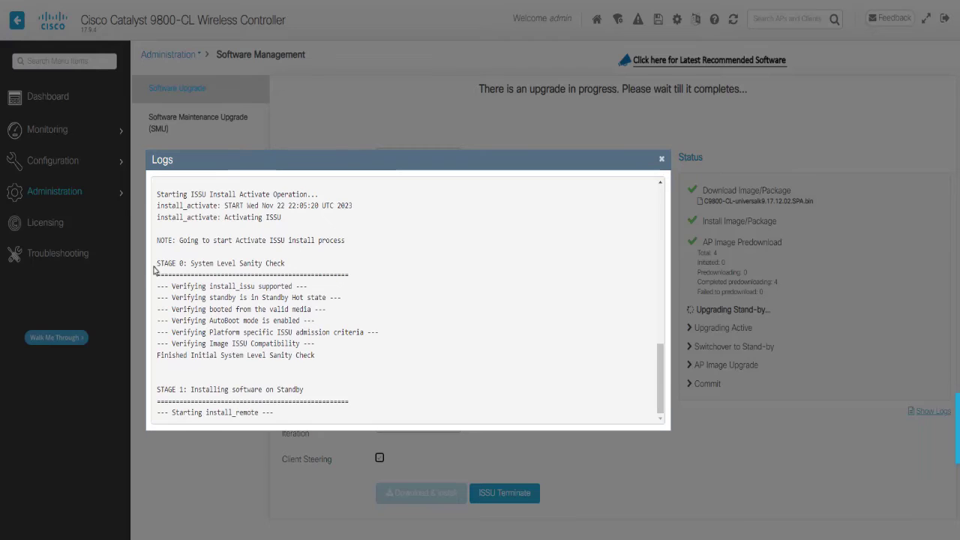
drag(154, 263, 303, 391)
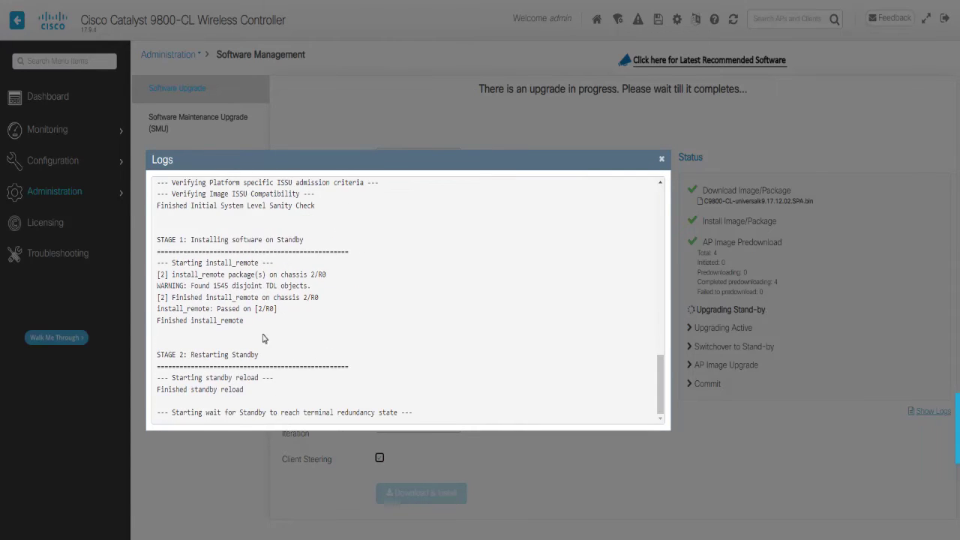
drag(258, 355, 191, 356)
drag(431, 413, 156, 412)
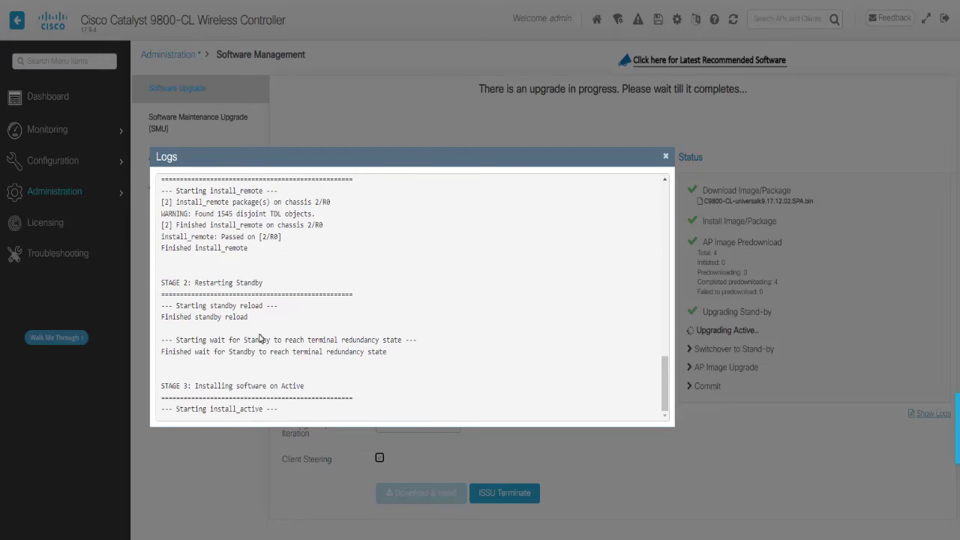
drag(161, 351, 378, 361)
drag(160, 386, 315, 387)
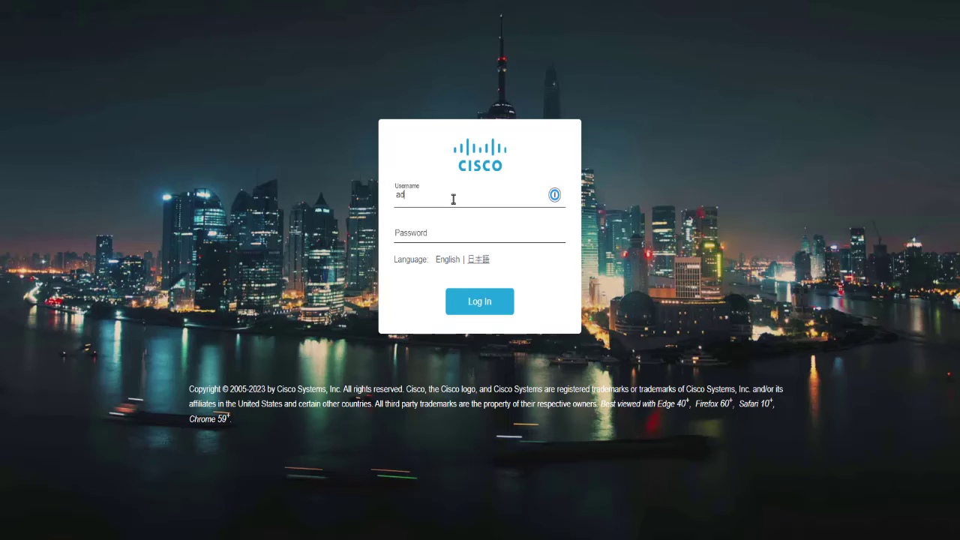
Sign back in as admin with the account password after the session timeout.
key(Tab)
text(*)
click(461, 308)
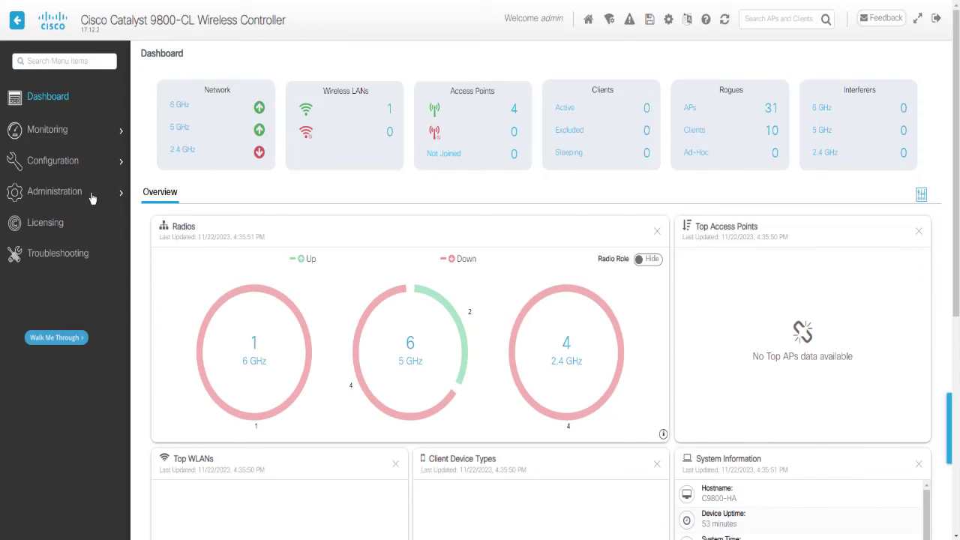
Reopen Software Upgrade and check AP Upgrade Statistics until all 4 APs report Complete at 100%.
mouse_move(54, 191)
click(214, 315)
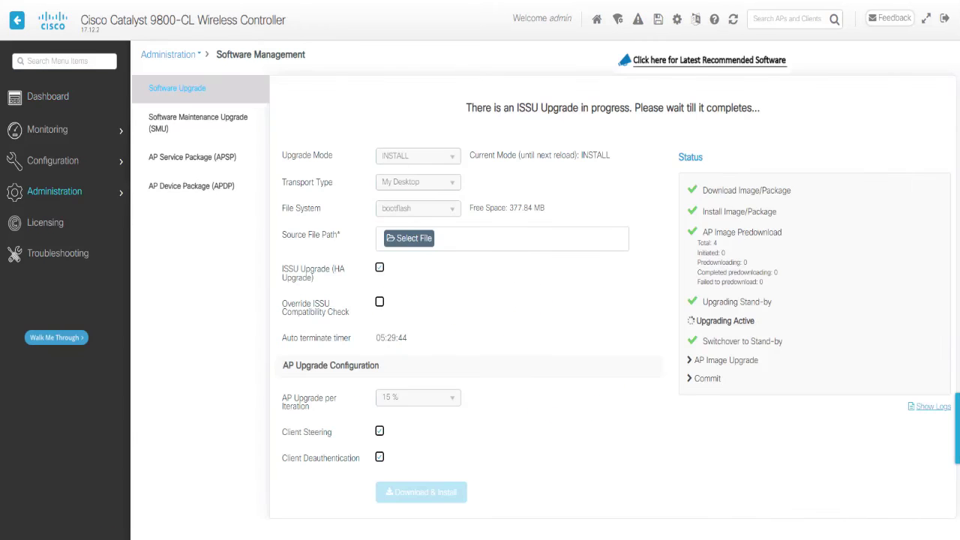
click(930, 406)
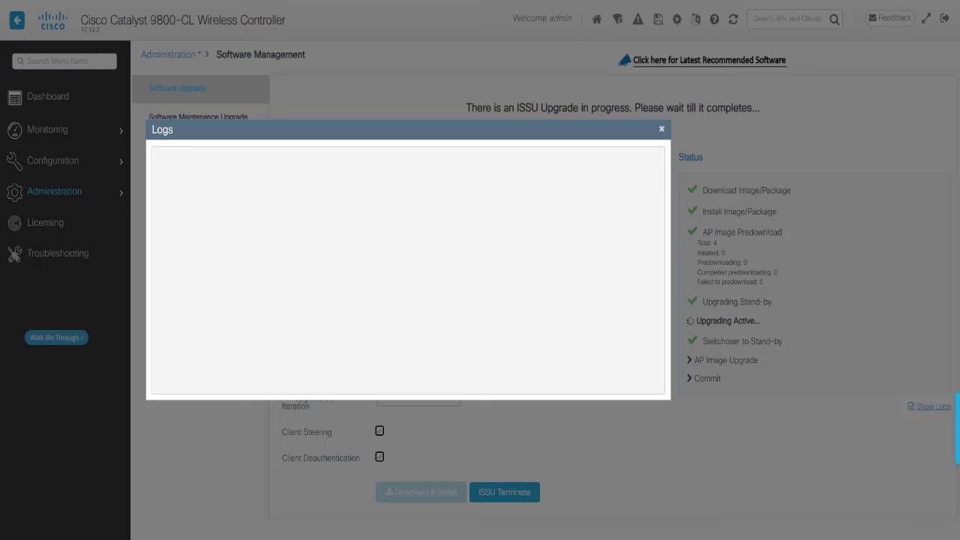
click(724, 365)
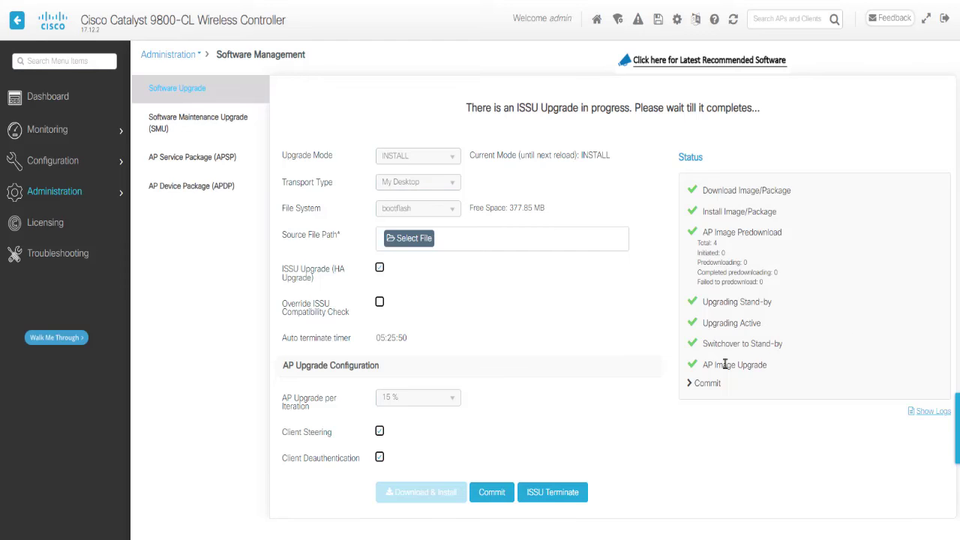
drag(725, 364, 782, 372)
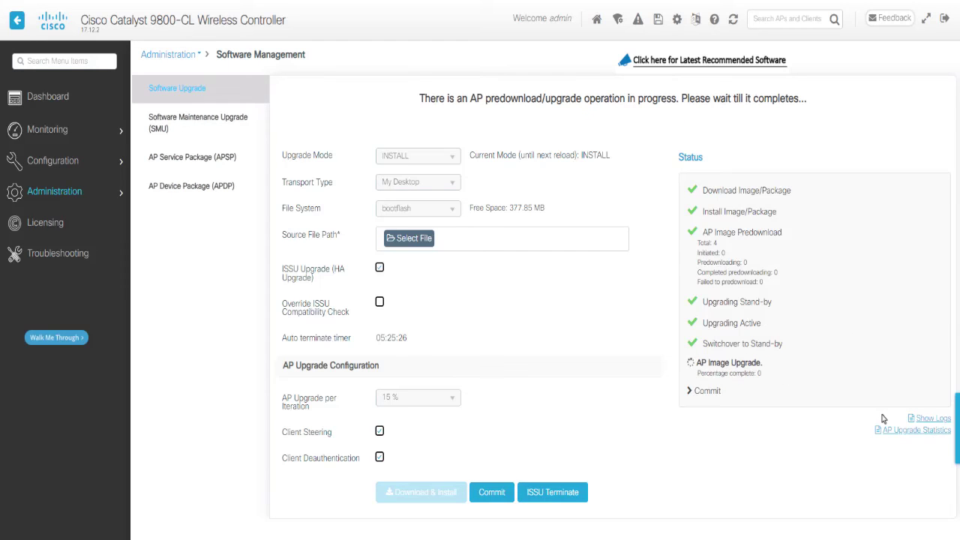
click(900, 430)
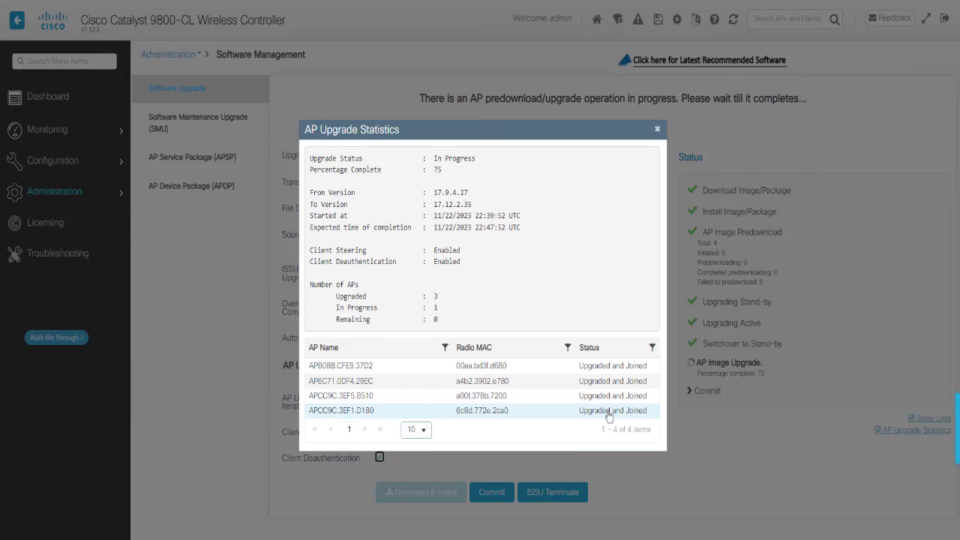
click(657, 129)
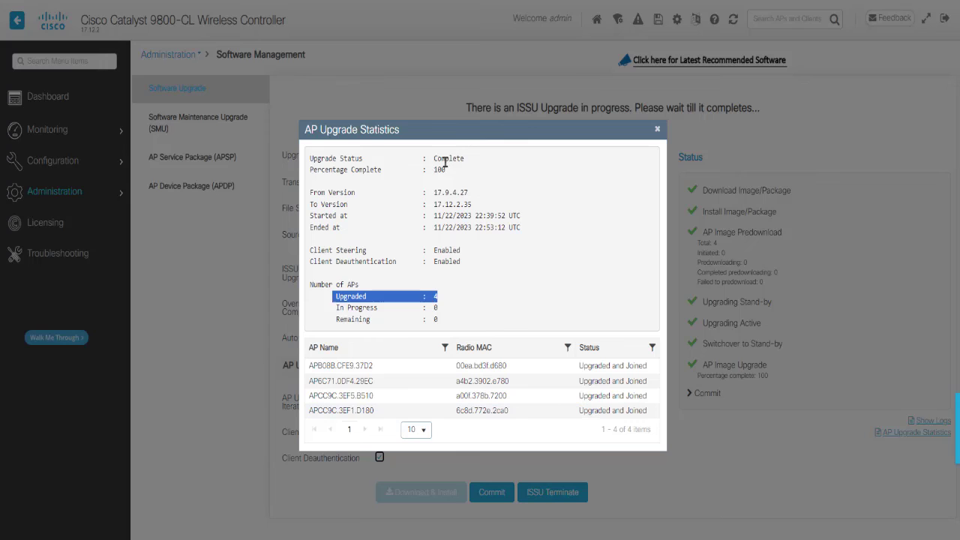
Commit the ISSU upgrade and follow the commit logs until the SUCCESS line appears.
click(657, 129)
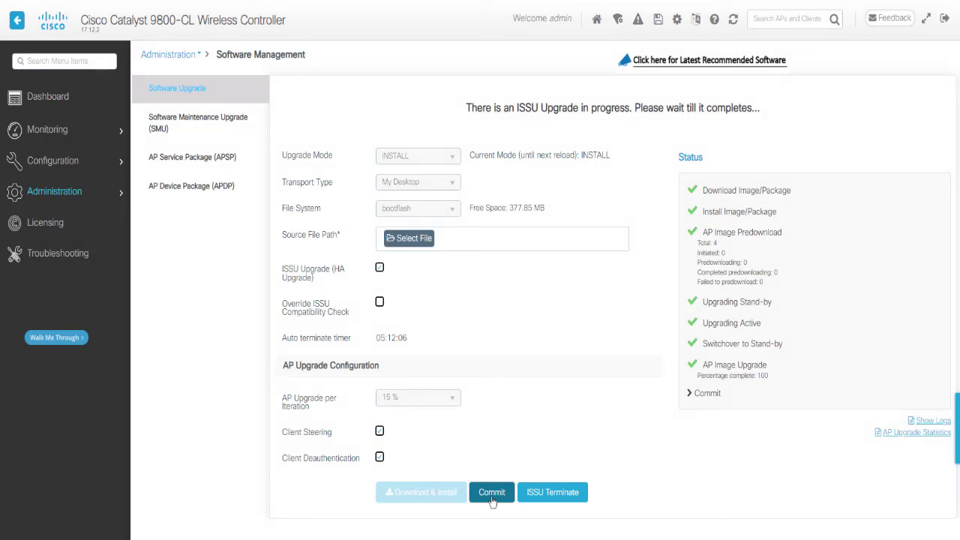
click(930, 422)
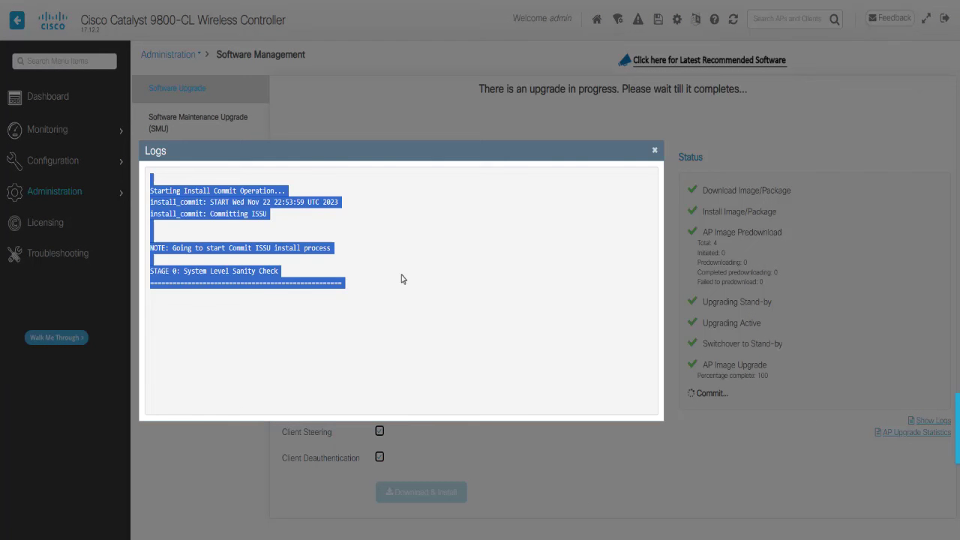
click(402, 277)
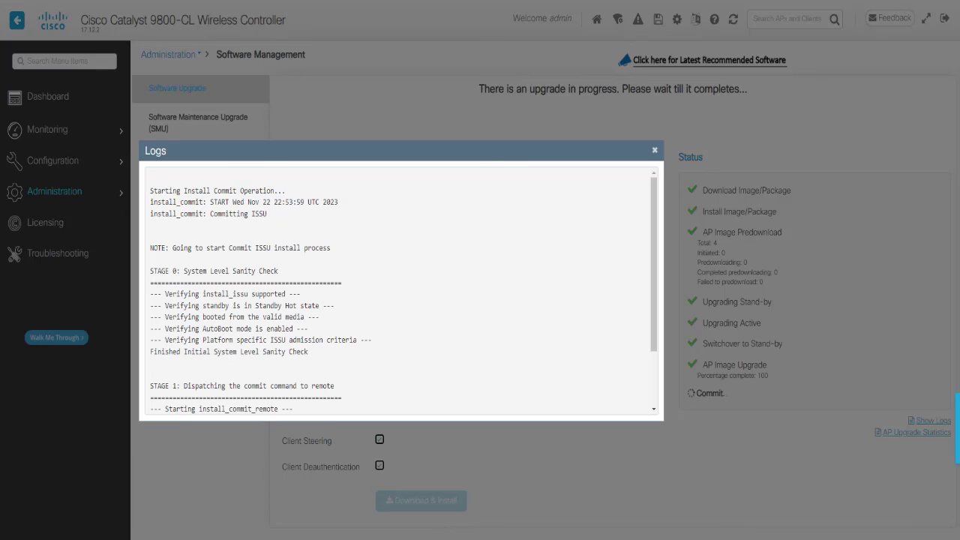
scroll(630, 262, down, 2)
drag(282, 395, 144, 394)
click(176, 396)
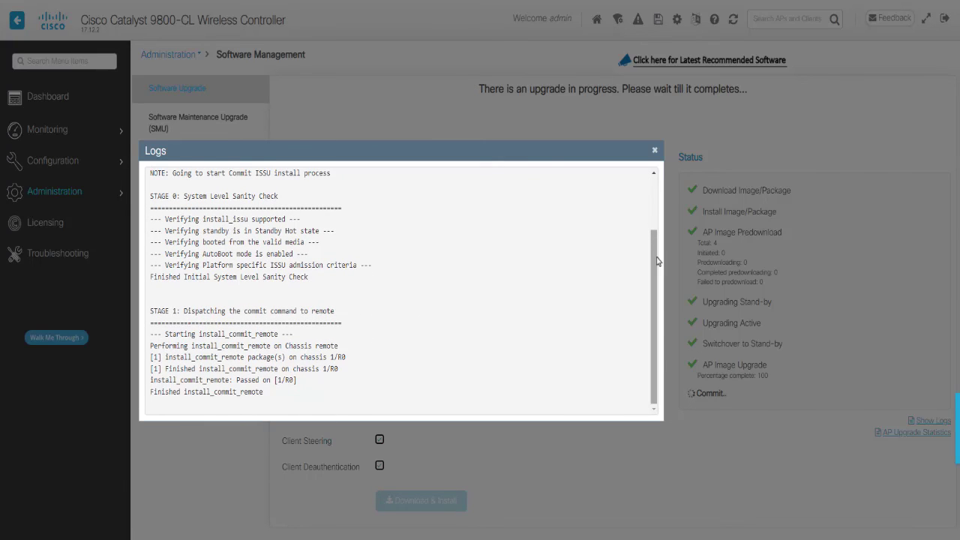
scroll(647, 298, down, 1)
drag(362, 406, 146, 402)
click(405, 402)
click(654, 152)
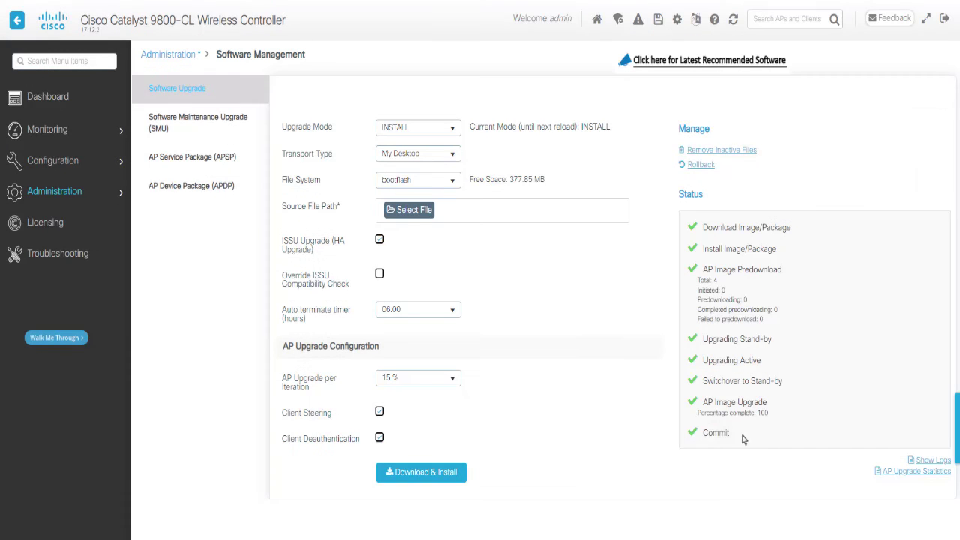
Run 'show install summary' in the CLI and confirm image 17.12.02.0.2739 is committed.
drag(748, 440, 692, 442)
click(740, 439)
mouse_move(75, 171)
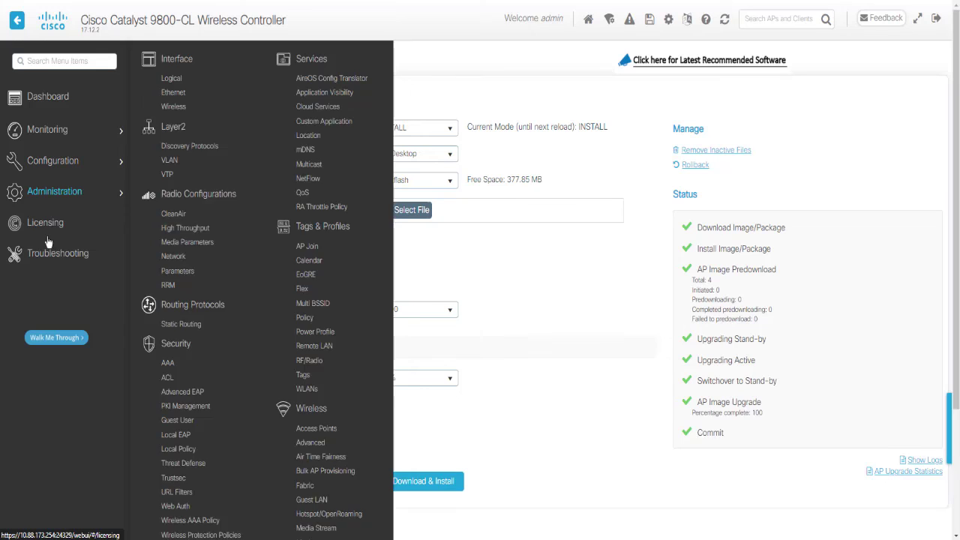
mouse_move(83, 194)
click(184, 86)
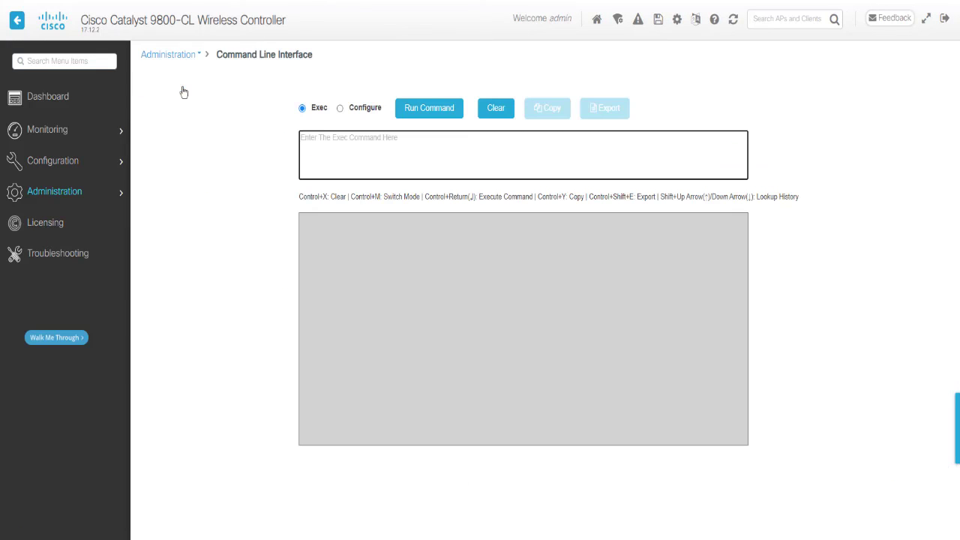
click(330, 159)
text(show install summary)
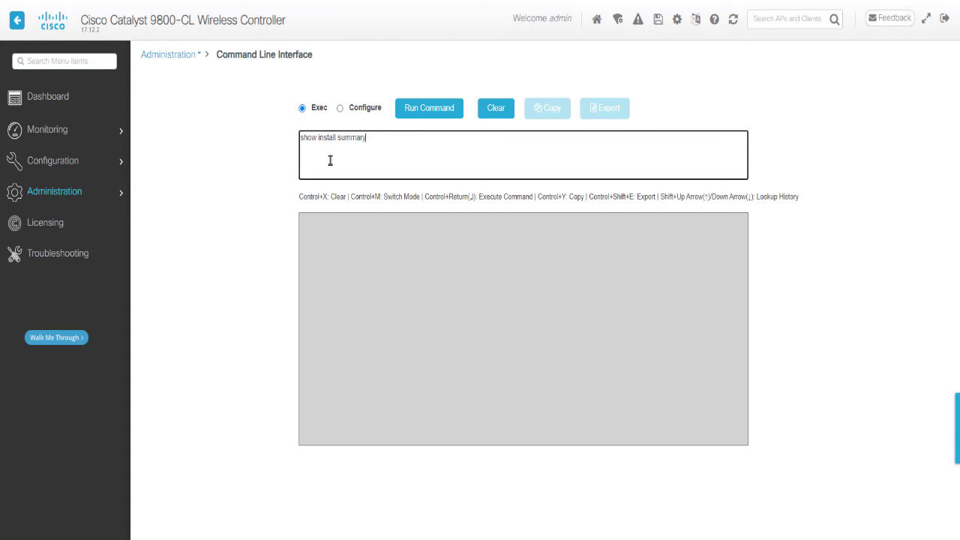
click(411, 110)
triple_click(349, 255)
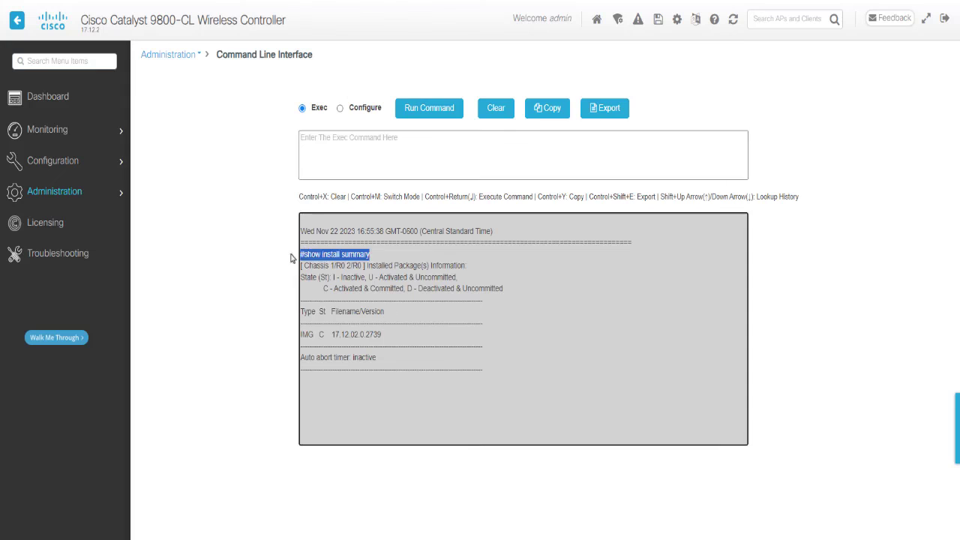
triple_click(300, 334)
click(324, 335)
Run 'show issu state detail' and confirm no ISSU operation is in progress.
click(443, 154)
text(show issu state detail)
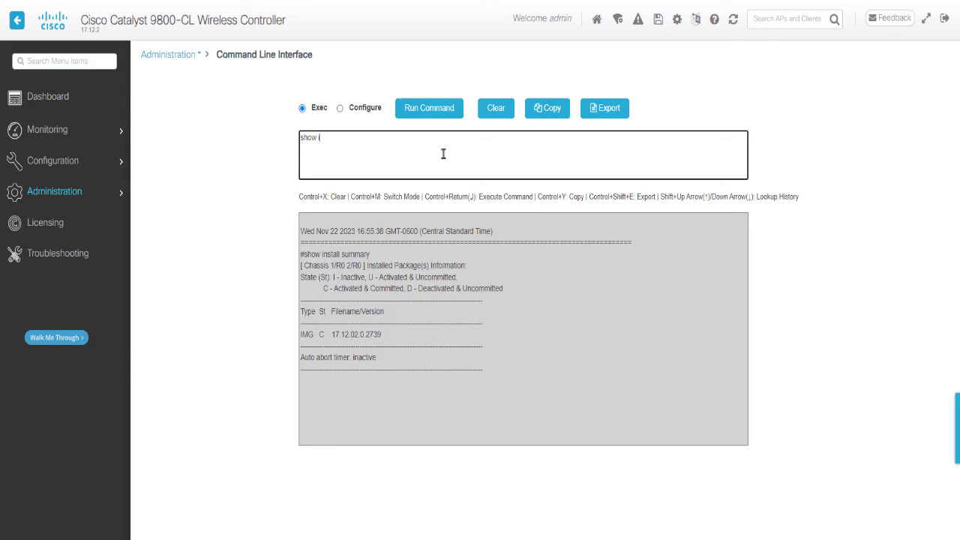
click(427, 120)
drag(306, 255, 394, 258)
drag(437, 408, 300, 414)
click(495, 318)
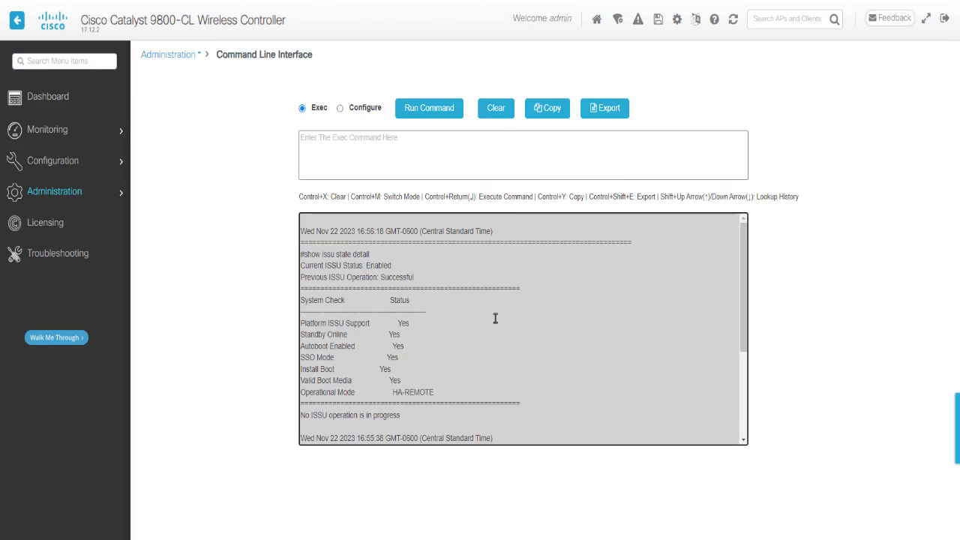
click(48, 96)
Open Configuration > Wireless > Access Points and check all 4 APs are Registered and Healthy.
mouse_move(53, 160)
click(322, 369)
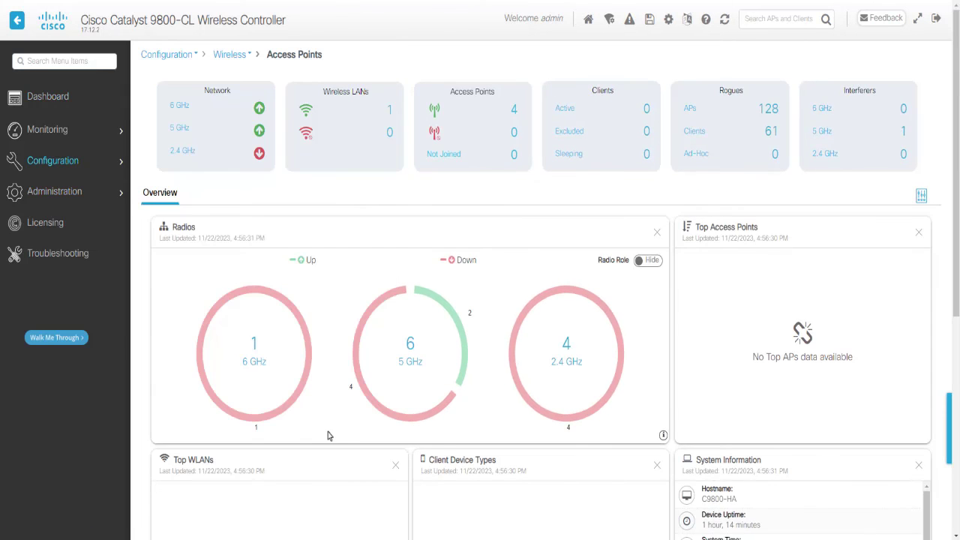
drag(524, 298, 218, 302)
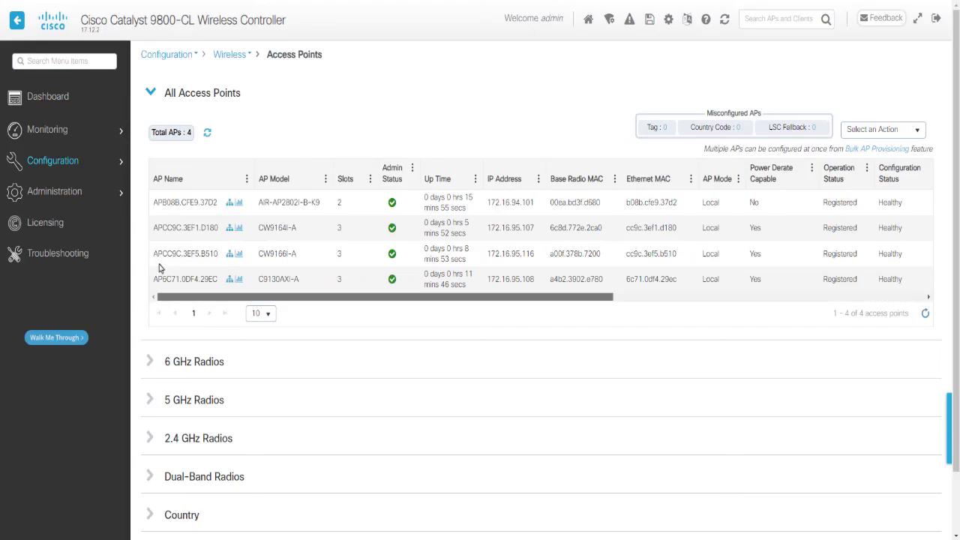